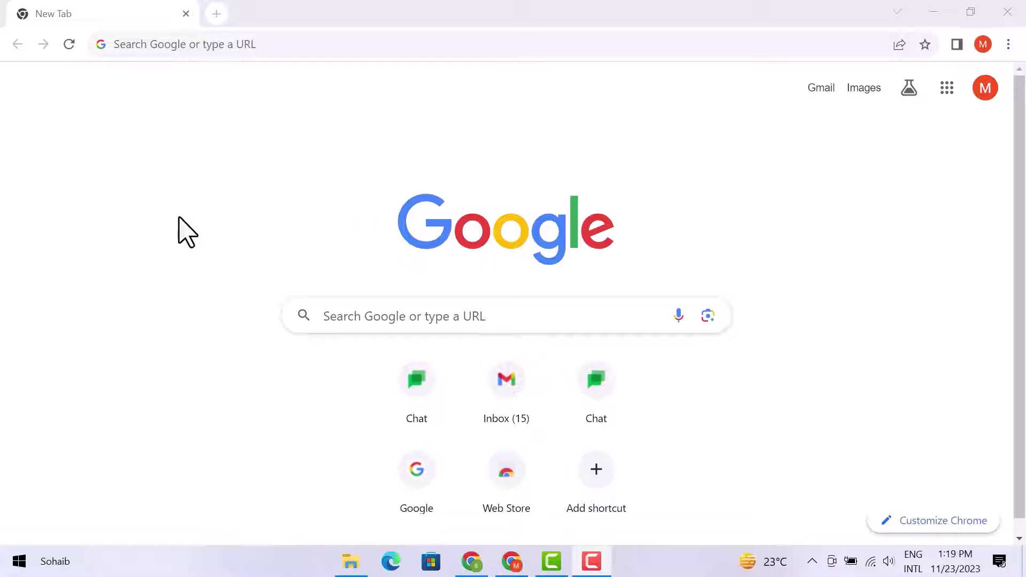
Search Google for 'rockstar' to reach the official Rockstar Games homepage
{"action": "left_click", "coordinate": [185, 44]}
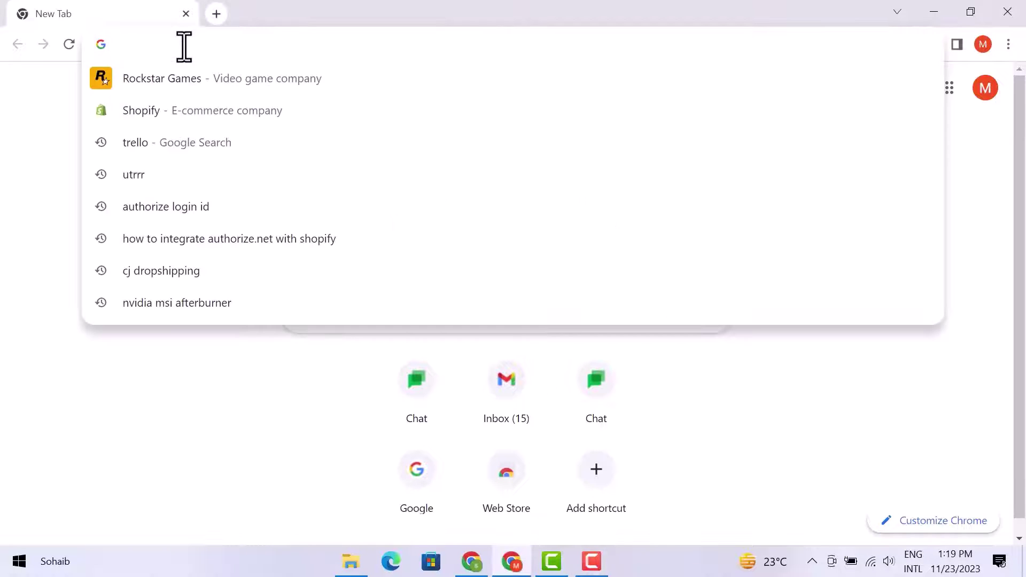
{"action": "type", "text": "rockstar"}
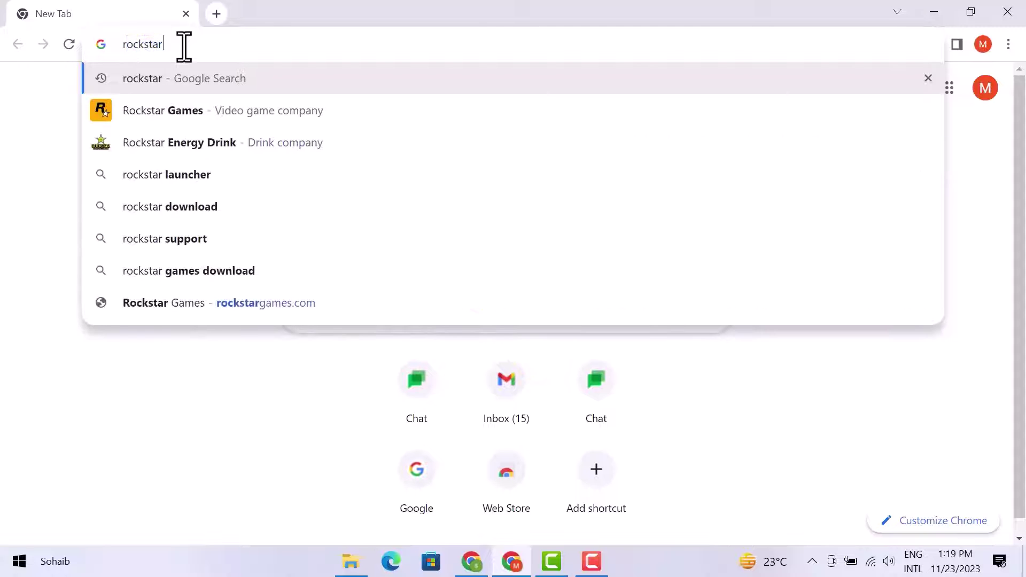
{"action": "key", "text": "Return"}
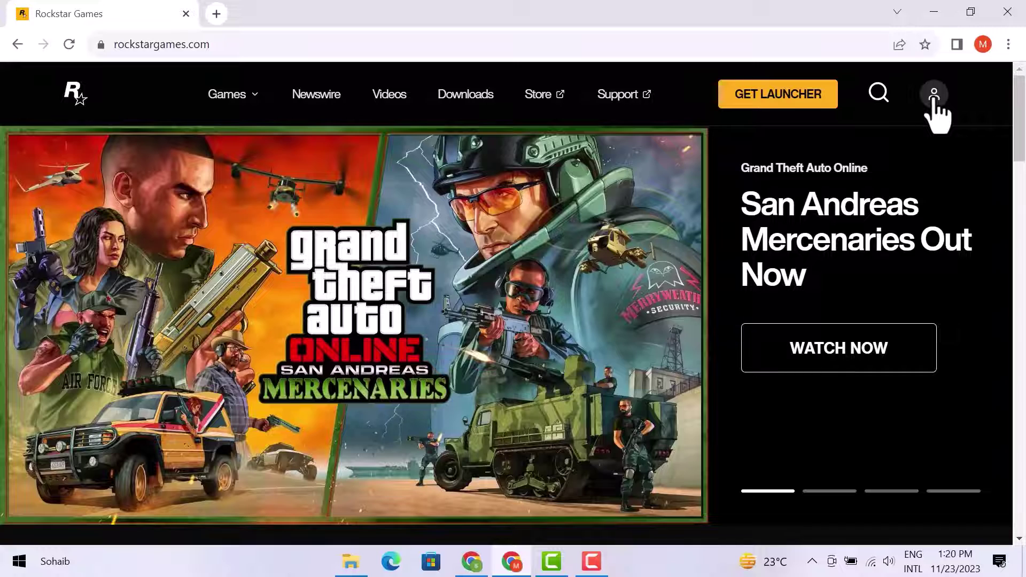
Sign in to the Rockstar Games account from the header account menu
{"action": "left_click", "coordinate": [935, 94]}
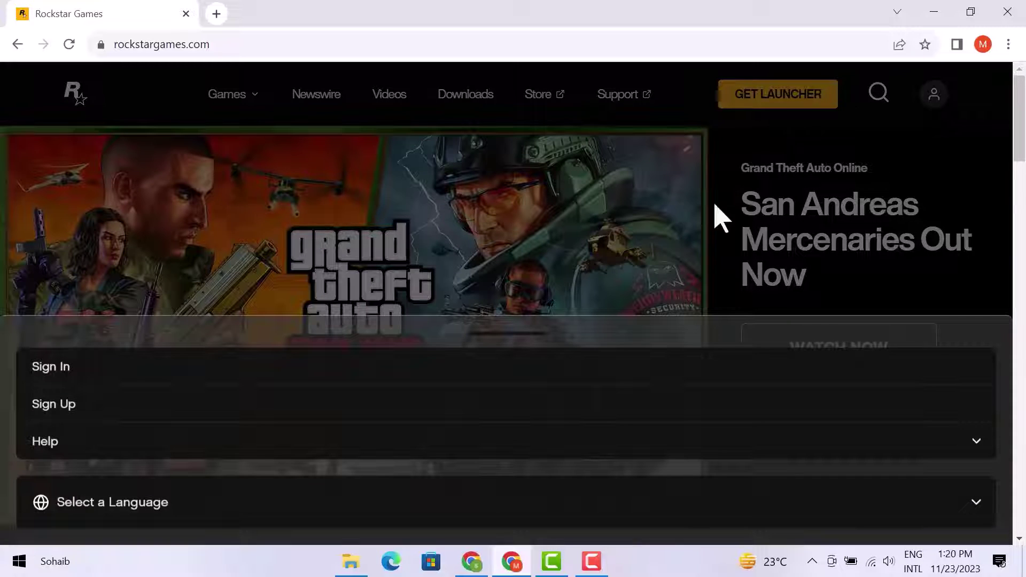
{"action": "left_click", "coordinate": [245, 370]}
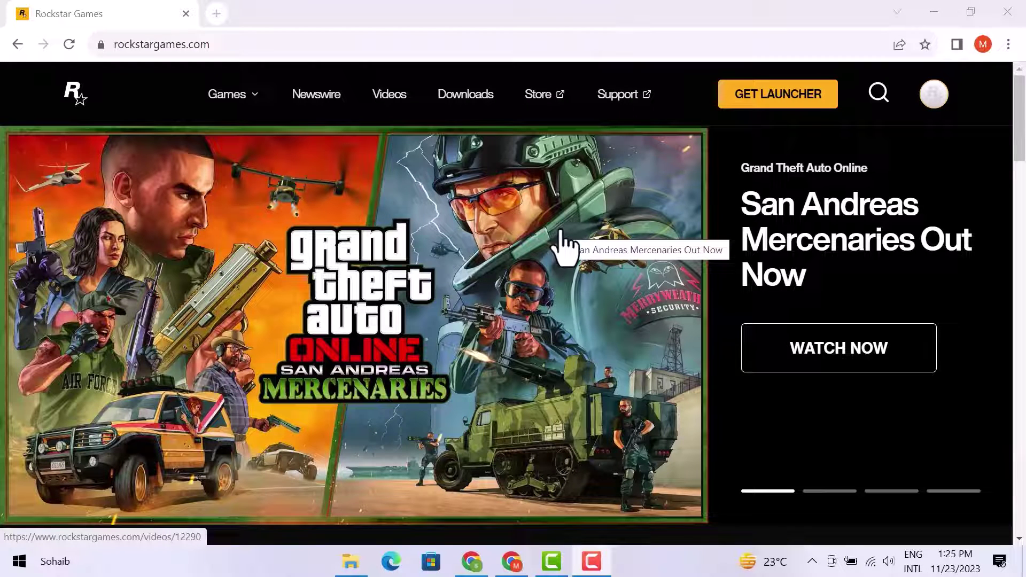
Show the Linked Accounts tab of the account settings, listing linkable networks
{"action": "left_click", "coordinate": [934, 95]}
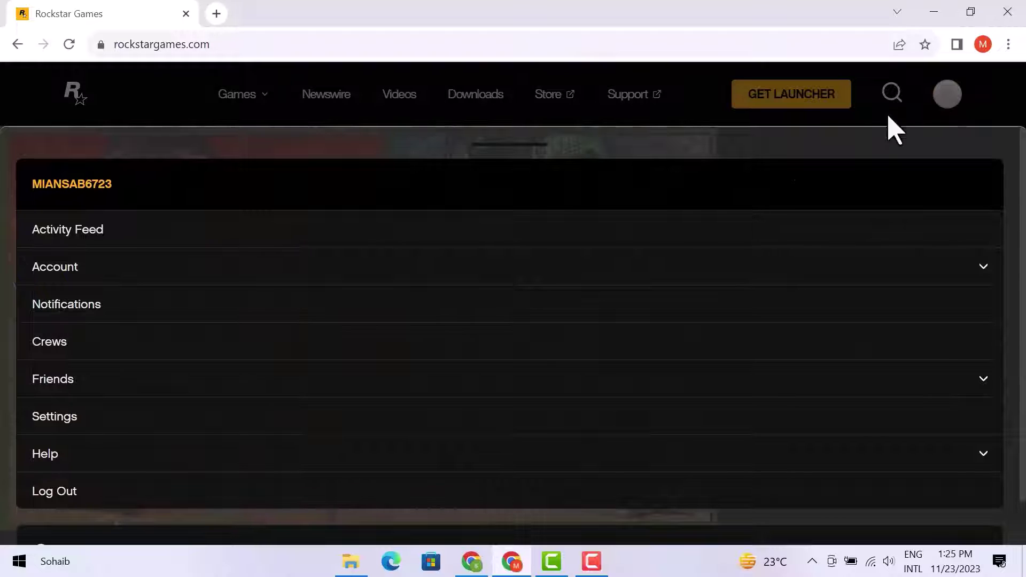
{"action": "left_click", "coordinate": [55, 416]}
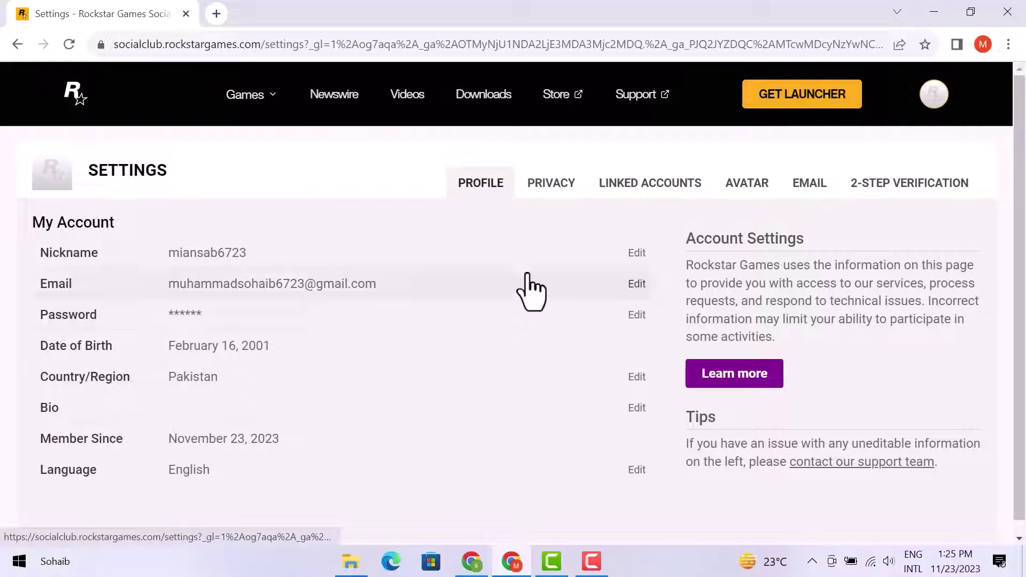
{"action": "left_click", "coordinate": [649, 182]}
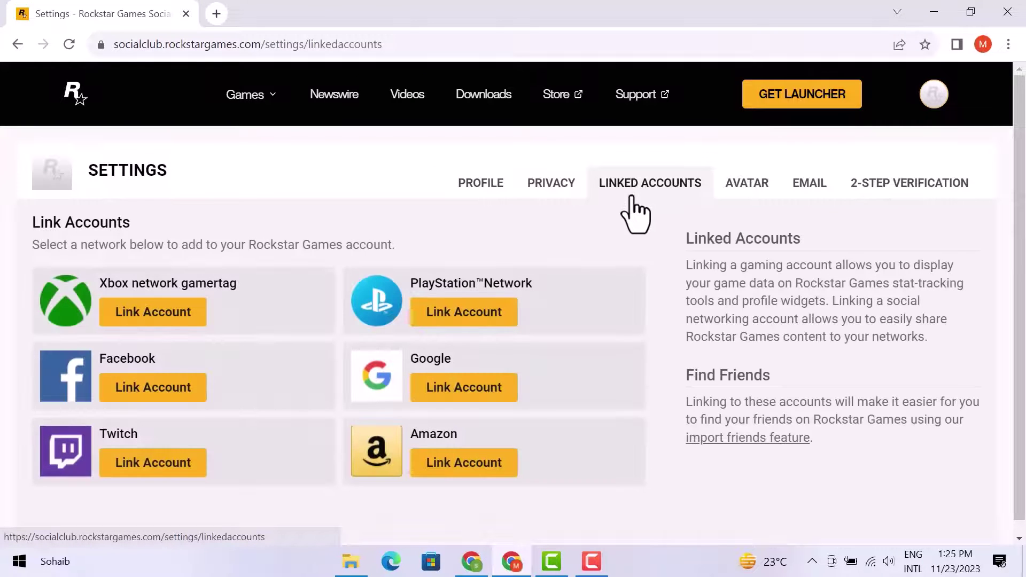
{"action": "scroll", "coordinate": [569, 314], "scroll_direction": "down", "scroll_amount": 1}
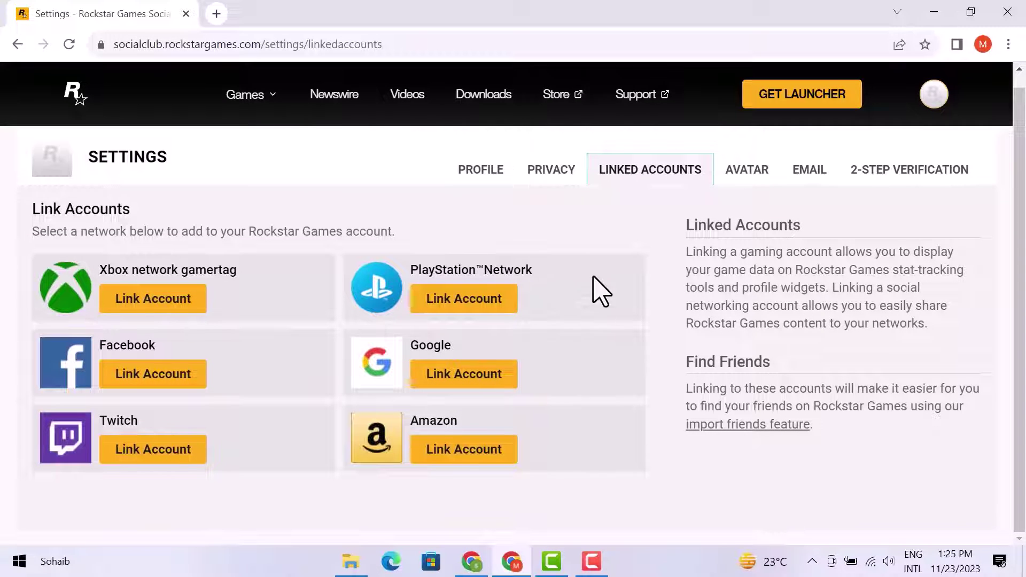
Go to Rockstar customer support through the profile menu's Help section
{"action": "left_click", "coordinate": [934, 95]}
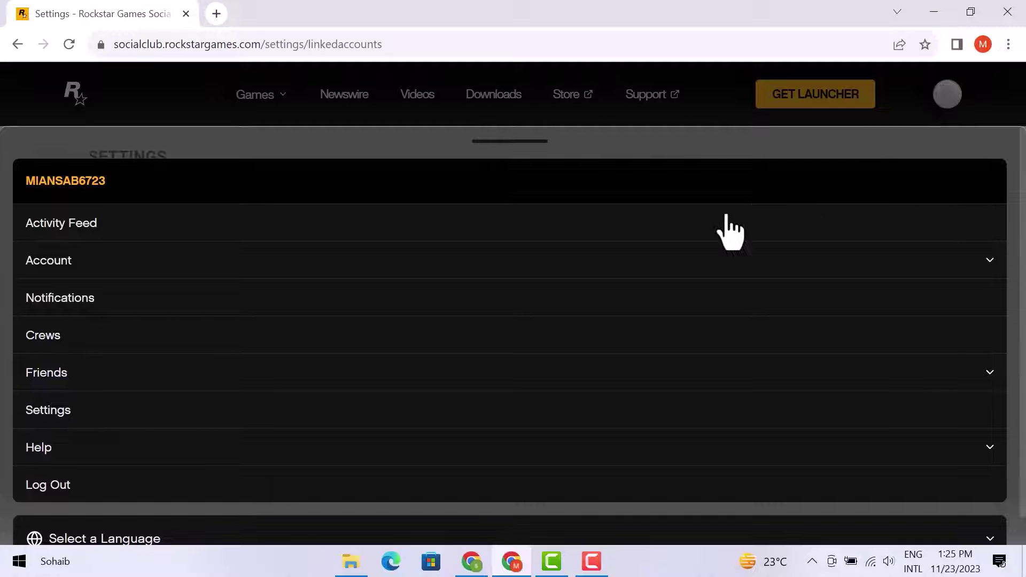
{"action": "left_click", "coordinate": [410, 459]}
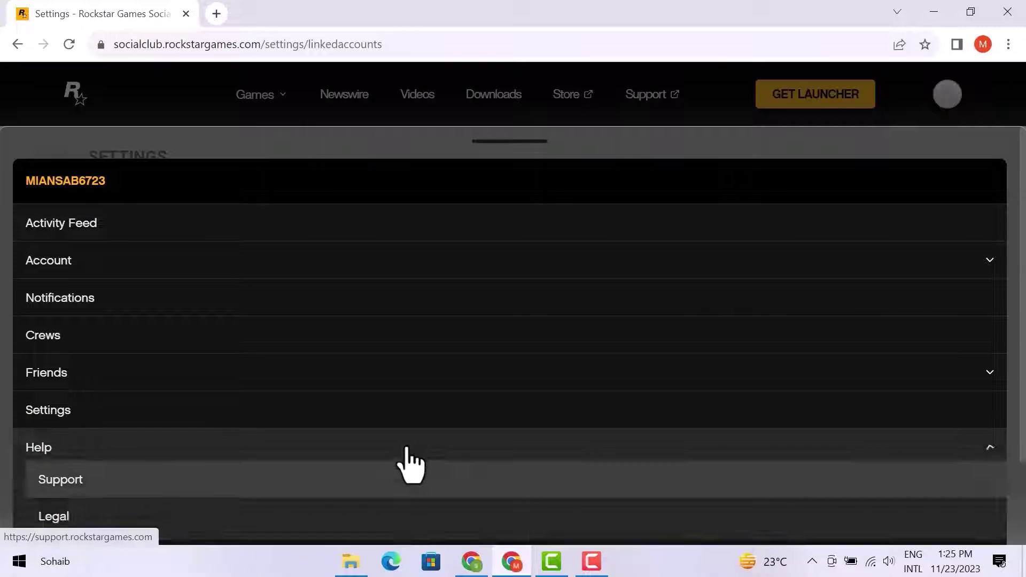
{"action": "left_click", "coordinate": [392, 491]}
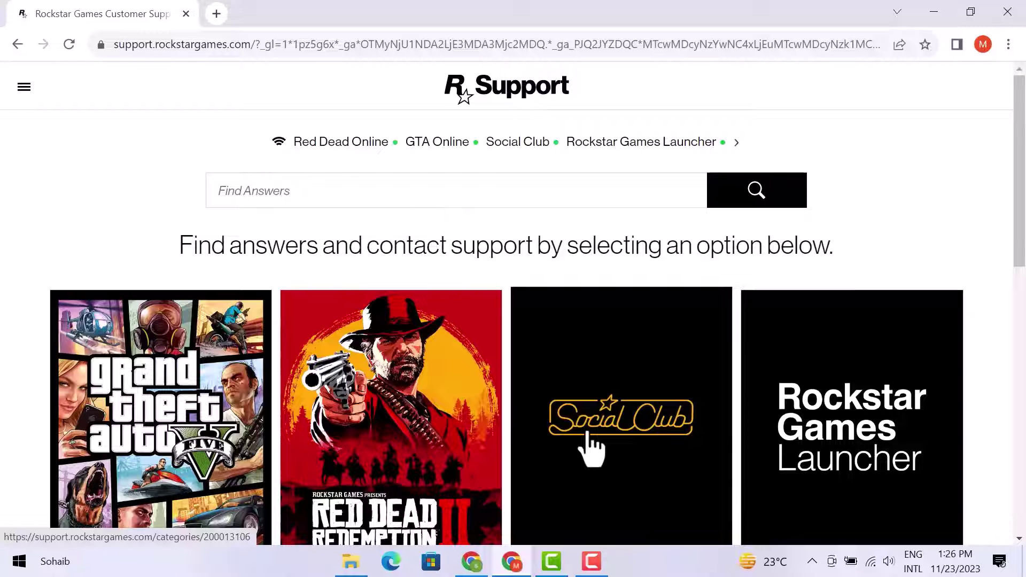
Show the Account Linking topic under Social Club, Social Club Account
{"action": "left_click", "coordinate": [593, 446]}
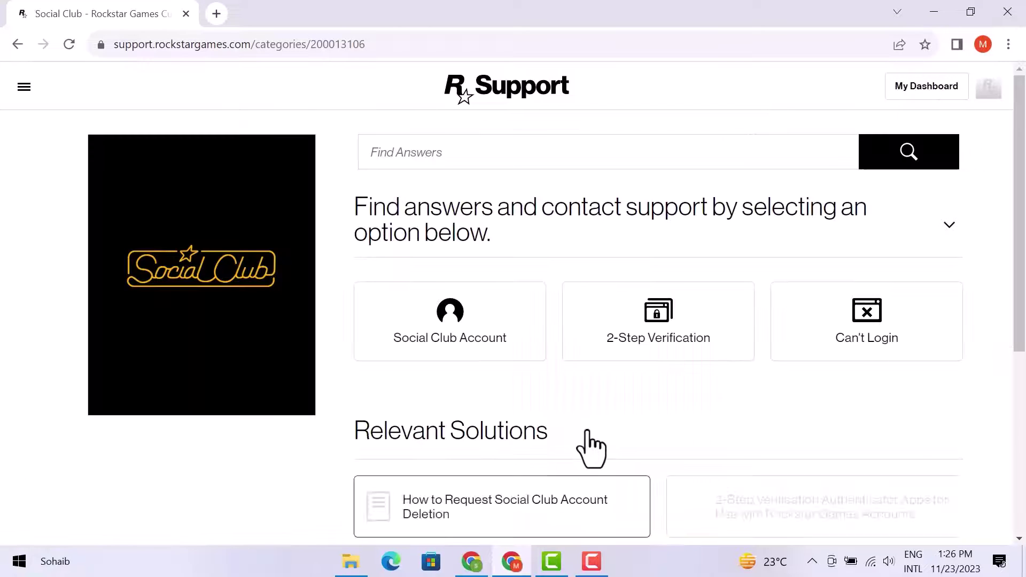
{"action": "left_click", "coordinate": [473, 344]}
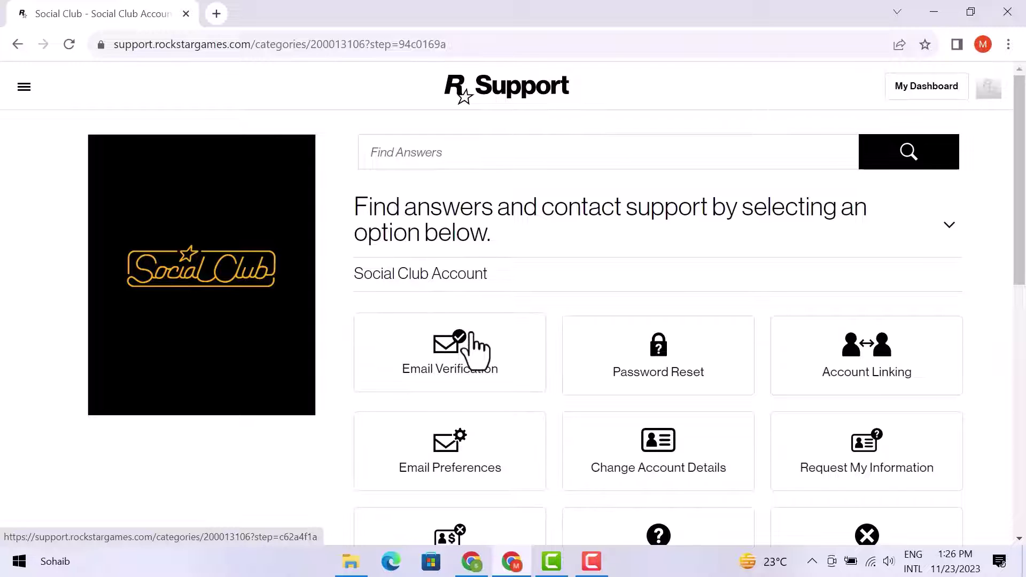
{"action": "left_click", "coordinate": [855, 381]}
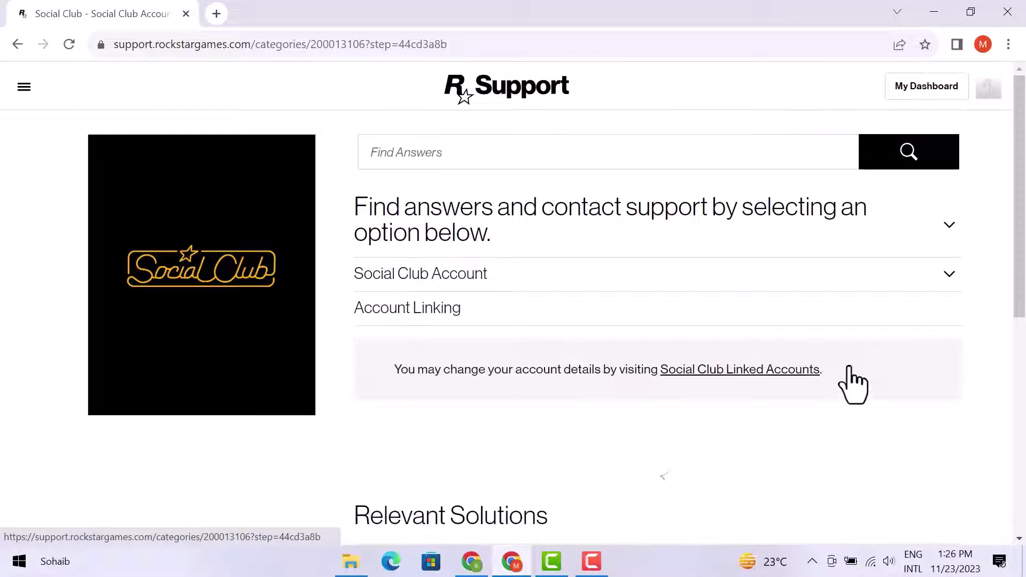
{"action": "scroll", "coordinate": [854, 380], "scroll_direction": "down", "scroll_amount": 1}
{"action": "scroll", "coordinate": [854, 381], "scroll_direction": "down", "scroll_amount": 1}
{"action": "scroll", "coordinate": [854, 381], "scroll_direction": "down", "scroll_amount": 1}
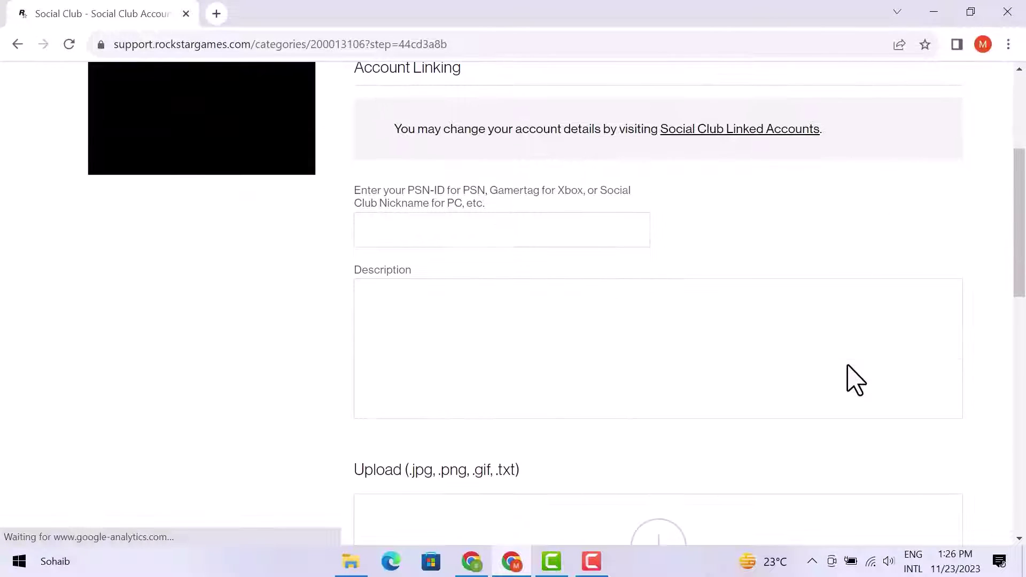
Select the PSN-ID and Description fields, then bring up the attachment file picker
{"action": "left_click", "coordinate": [377, 231]}
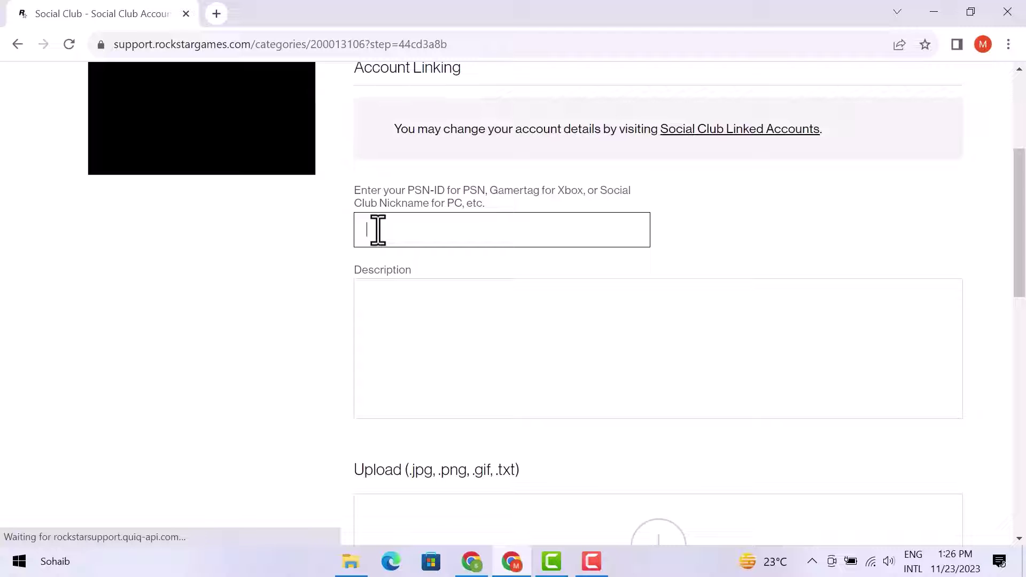
{"action": "left_click", "coordinate": [397, 315]}
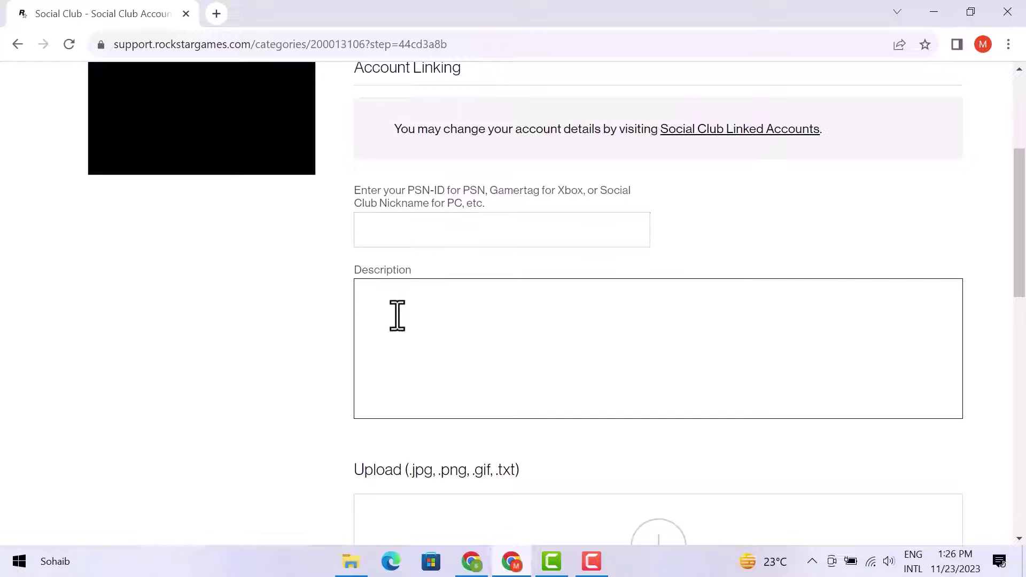
{"action": "scroll", "coordinate": [398, 316], "scroll_direction": "down", "scroll_amount": 1}
{"action": "scroll", "coordinate": [398, 315], "scroll_direction": "down", "scroll_amount": 1}
{"action": "left_click", "coordinate": [406, 375]}
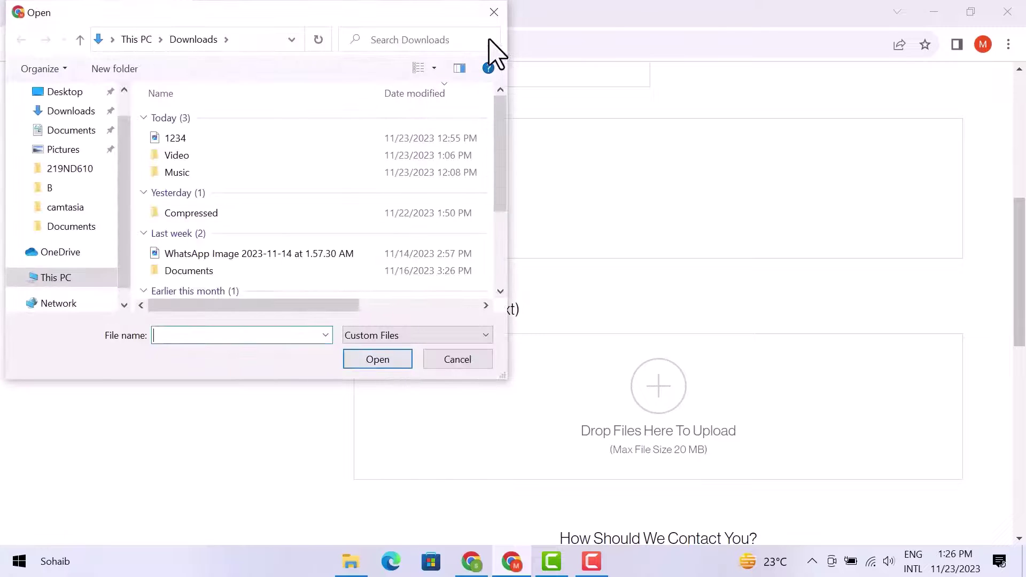
Cancel the file picker without attaching anything
{"action": "left_click", "coordinate": [494, 13]}
{"action": "scroll", "coordinate": [554, 385], "scroll_direction": "down", "scroll_amount": 3}
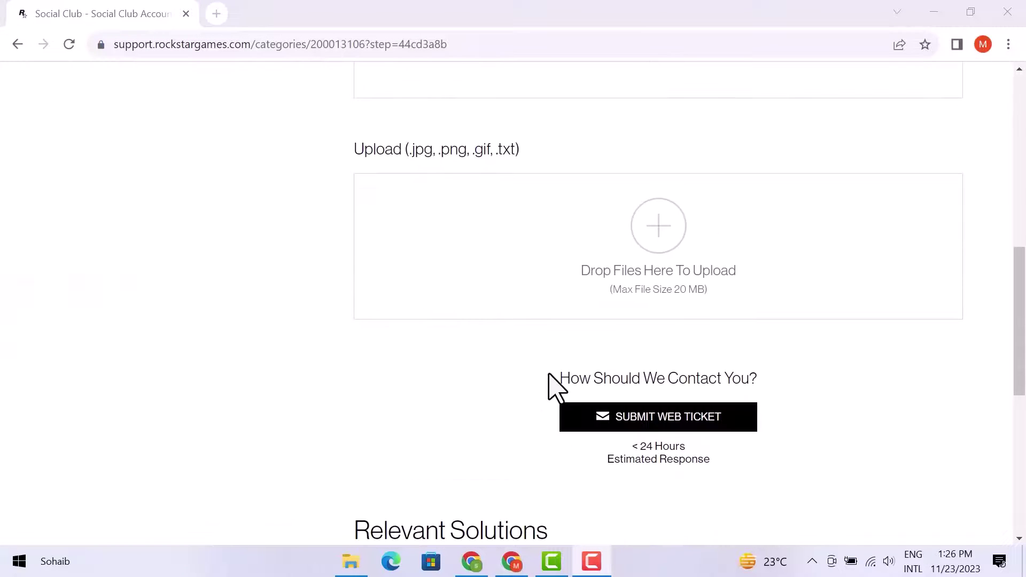
{"action": "scroll", "coordinate": [553, 385], "scroll_direction": "down", "scroll_amount": 3}
{"action": "scroll", "coordinate": [557, 388], "scroll_direction": "down", "scroll_amount": 1}
{"action": "scroll", "coordinate": [554, 389], "scroll_direction": "up", "scroll_amount": 3}
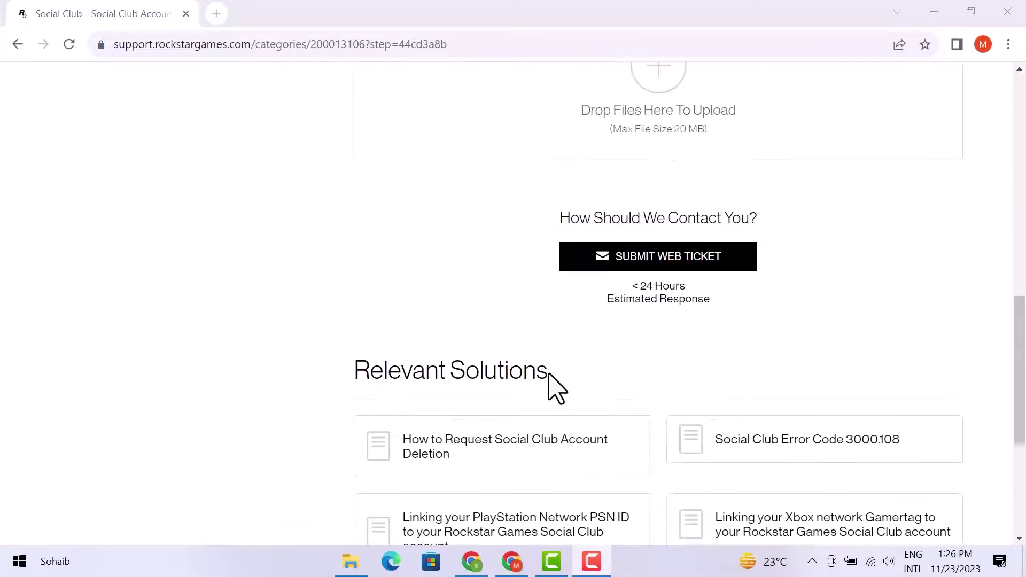
{"action": "scroll", "coordinate": [553, 389], "scroll_direction": "up", "scroll_amount": 1}
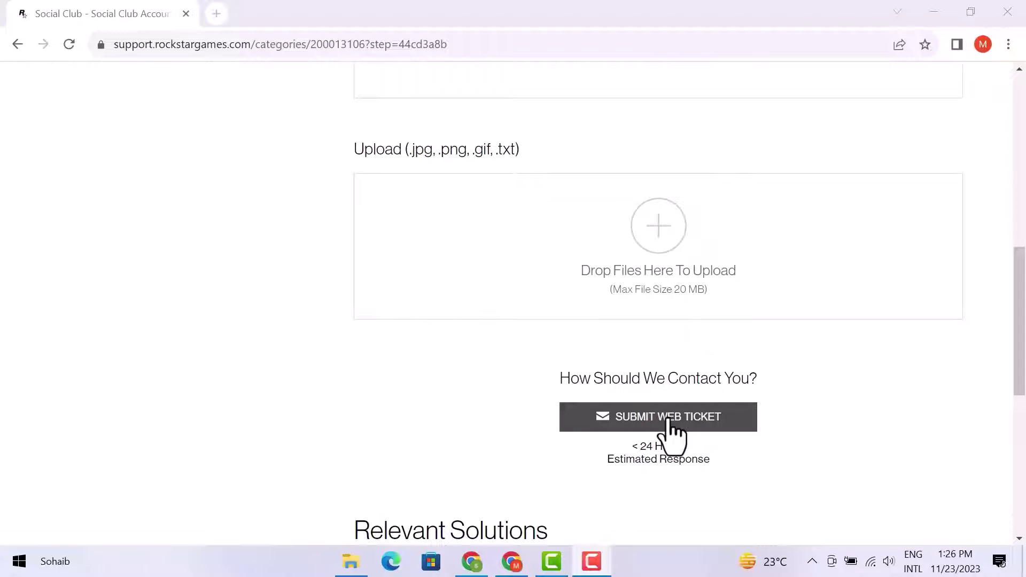